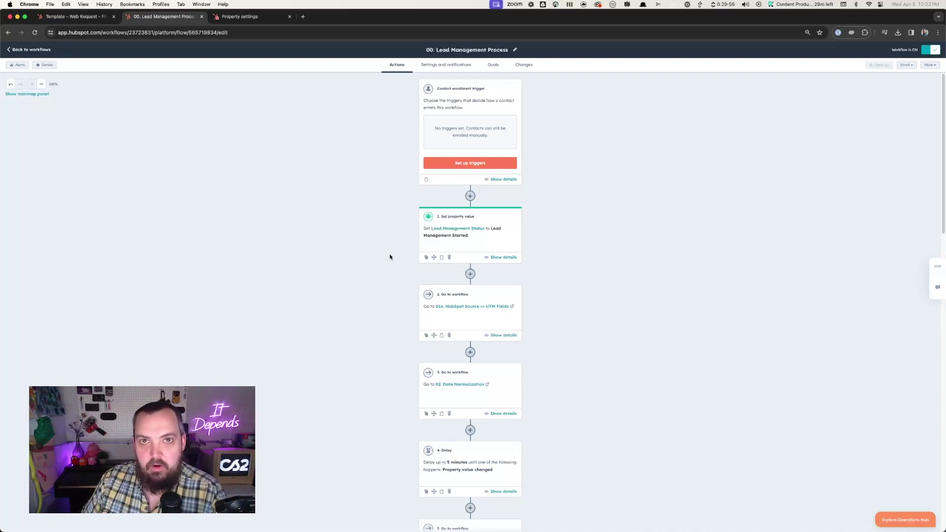
Open the Lead Management Status property and inspect its Lead Management Started and Lead Sourcing labels.
click(452, 228)
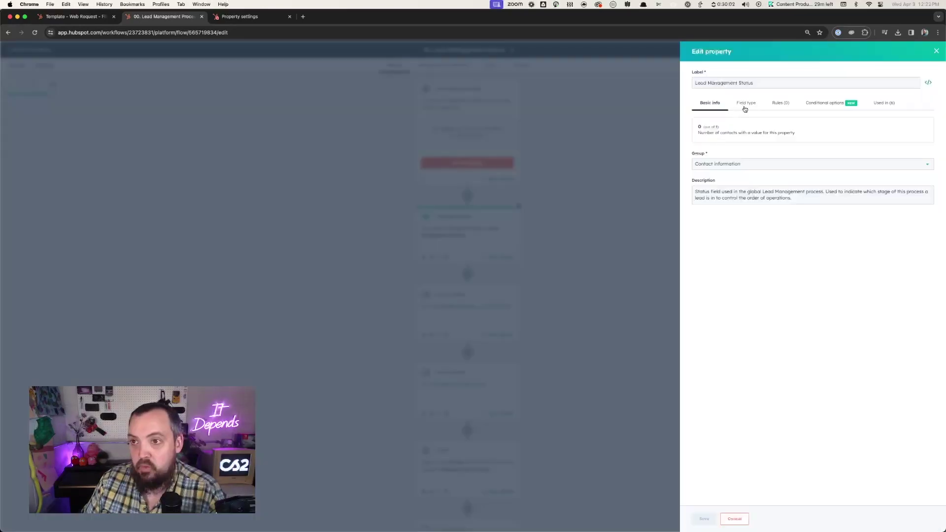
click(745, 105)
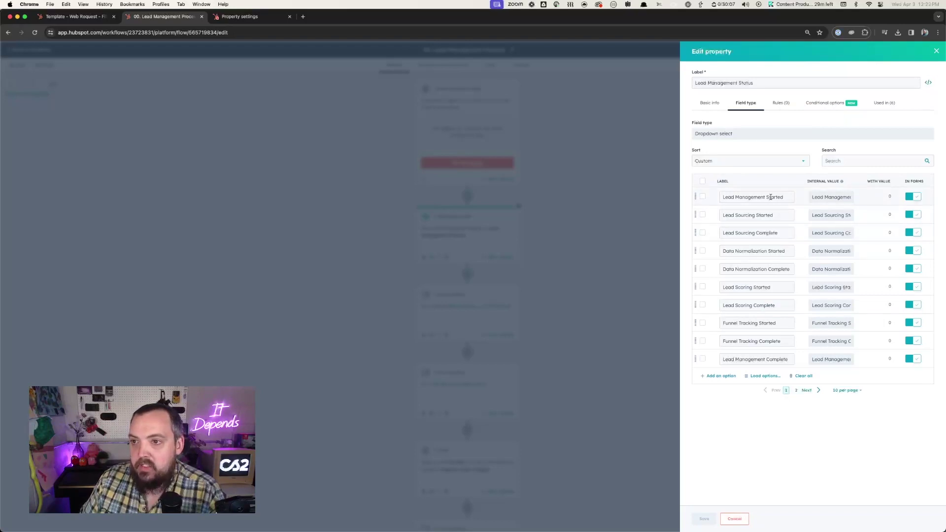
drag(722, 197, 791, 198)
drag(723, 232, 786, 232)
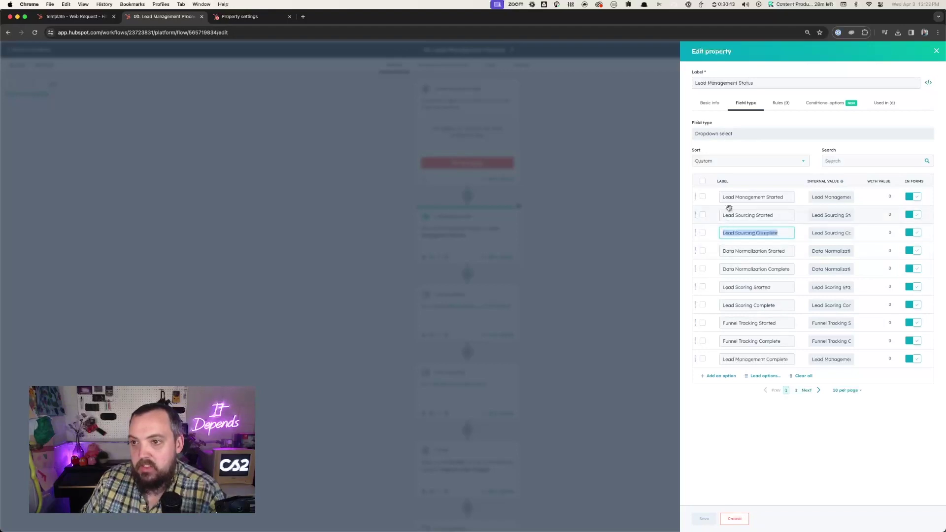
mouse_move(735, 197)
mouse_down()
mouse_move(786, 197)
mouse_move(720, 197)
mouse_up()
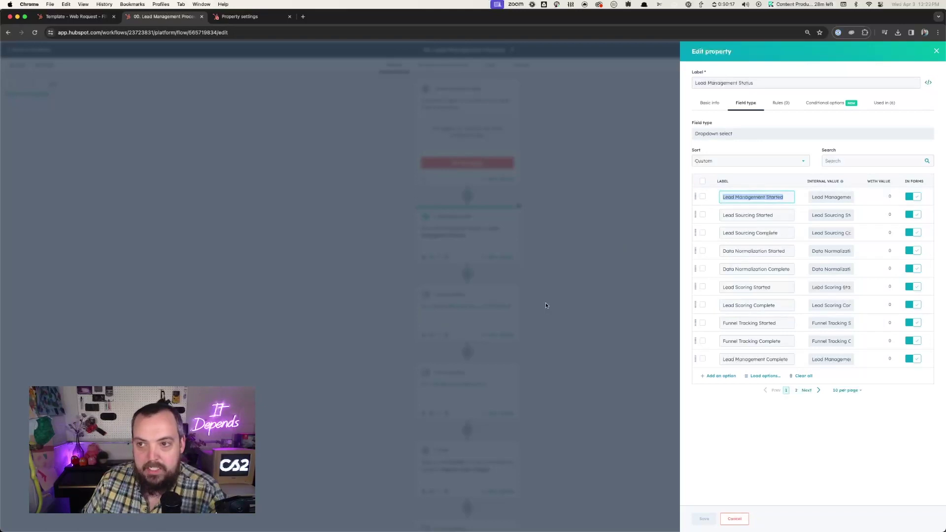
click(724, 215)
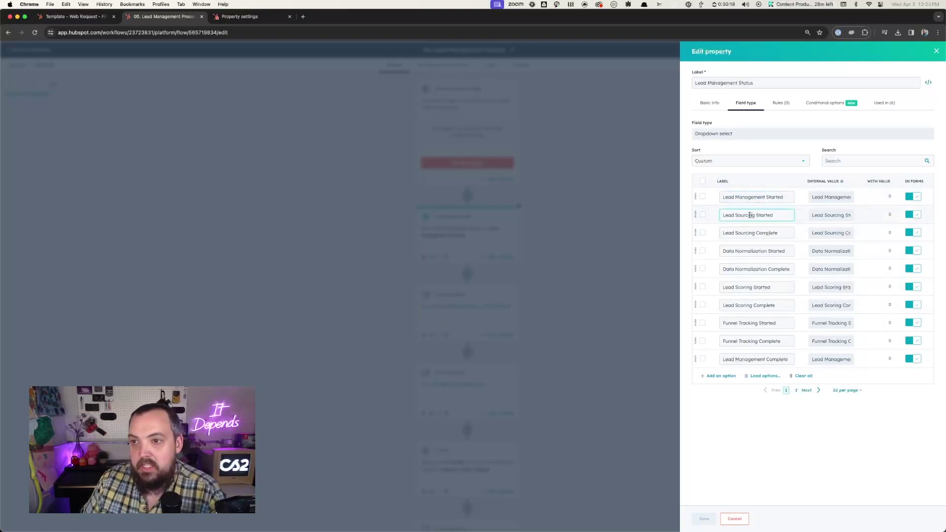
drag(734, 216, 780, 215)
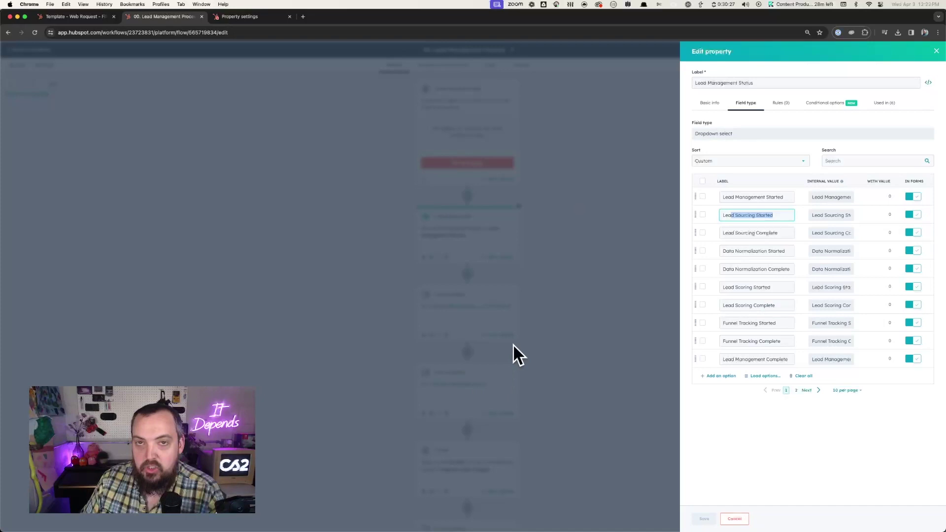
Check the remaining status labels through Lead Management Complete, then open the Set property value step.
click(736, 235)
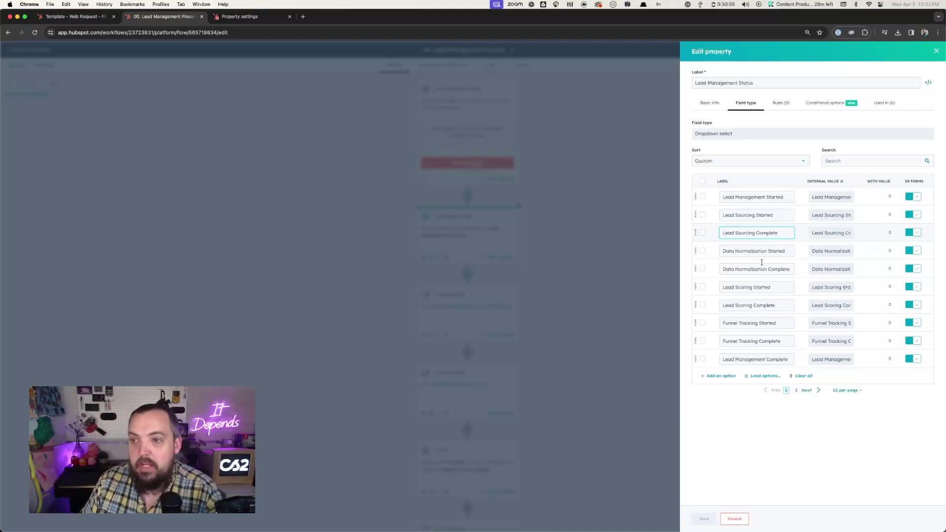
click(743, 252)
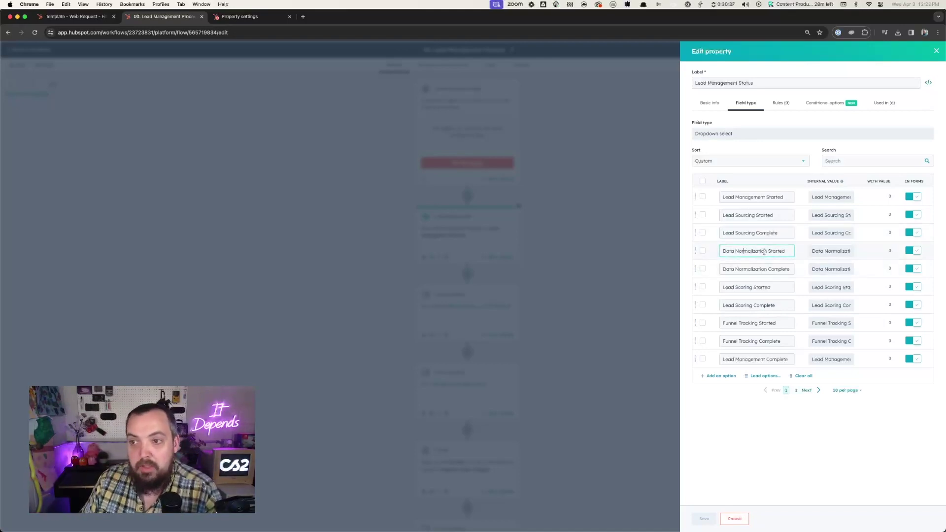
click(756, 269)
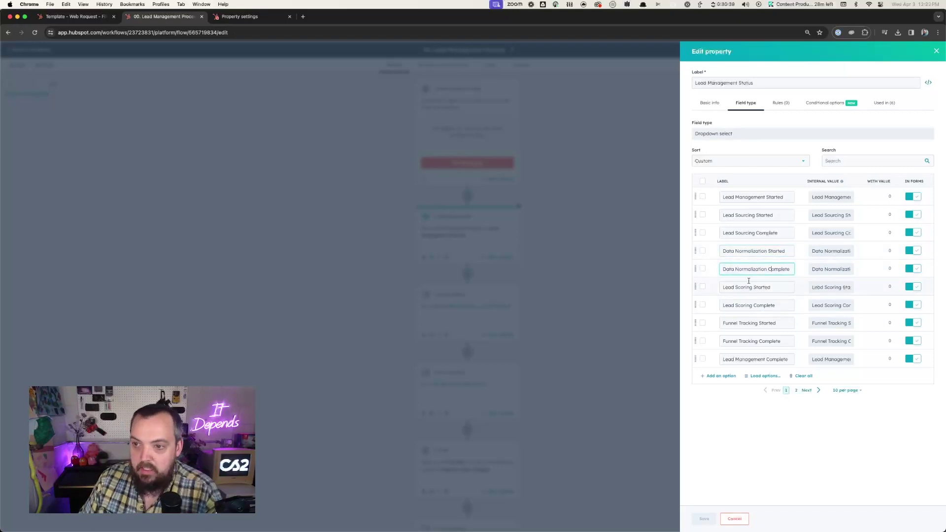
click(753, 322)
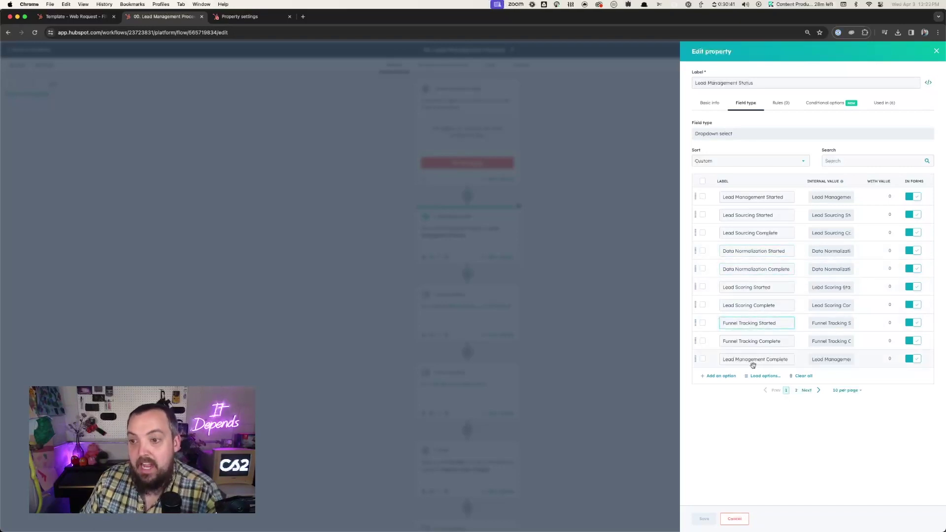
click(751, 361)
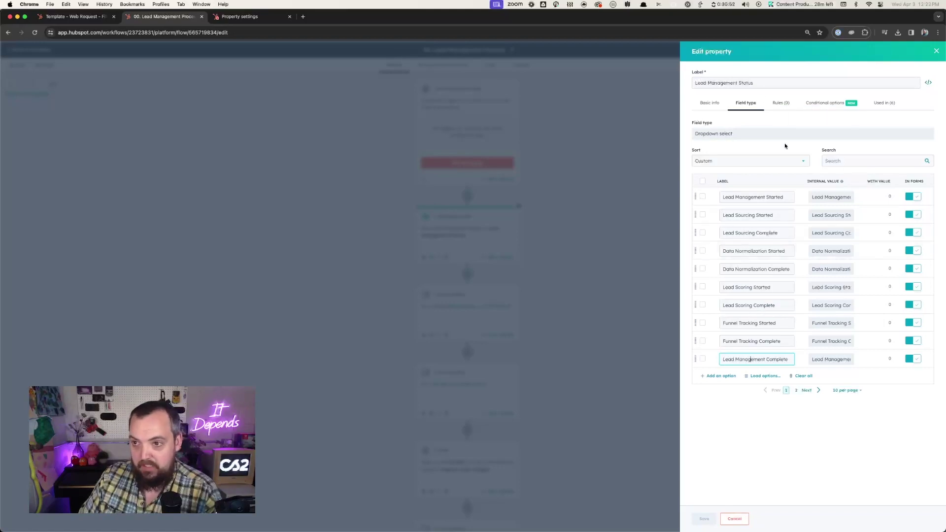
click(619, 280)
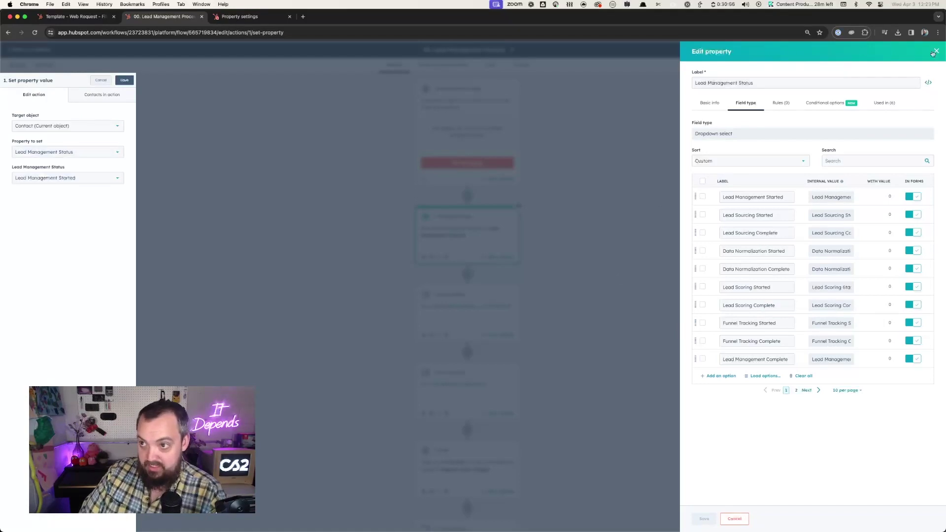
Close the property editor and open step 2, the Go to workflow into HubSpot Source >> UTM Fields.
click(934, 52)
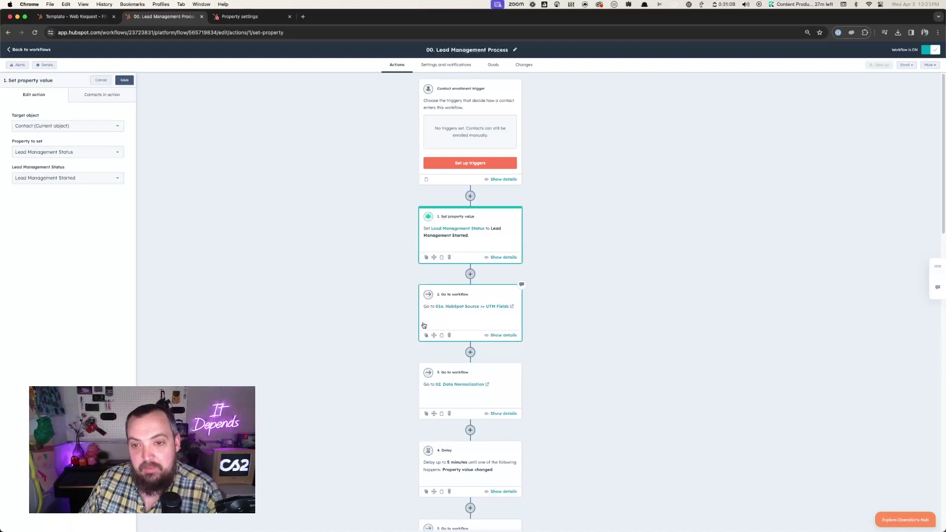
click(447, 299)
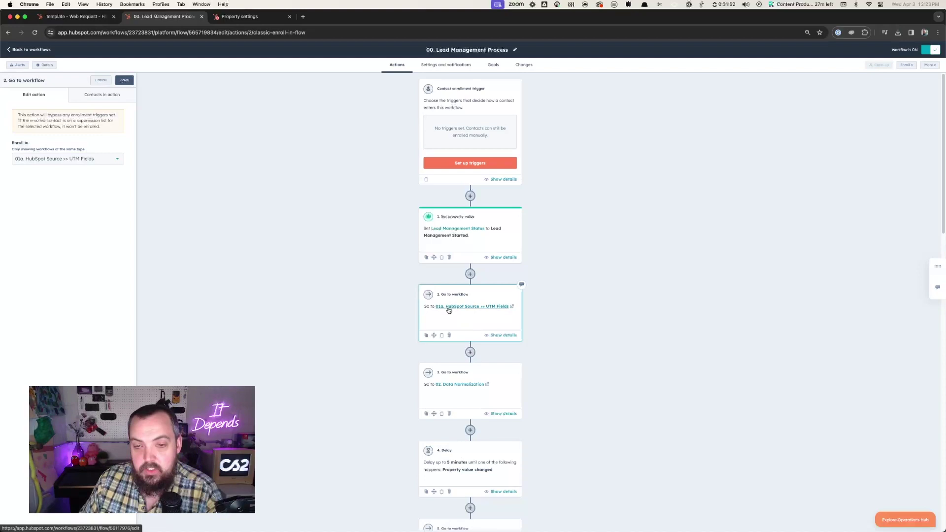
Add an event-based delay after step 2 waiting for Lead Management Status to become Lead Sourcing Complete.
click(470, 352)
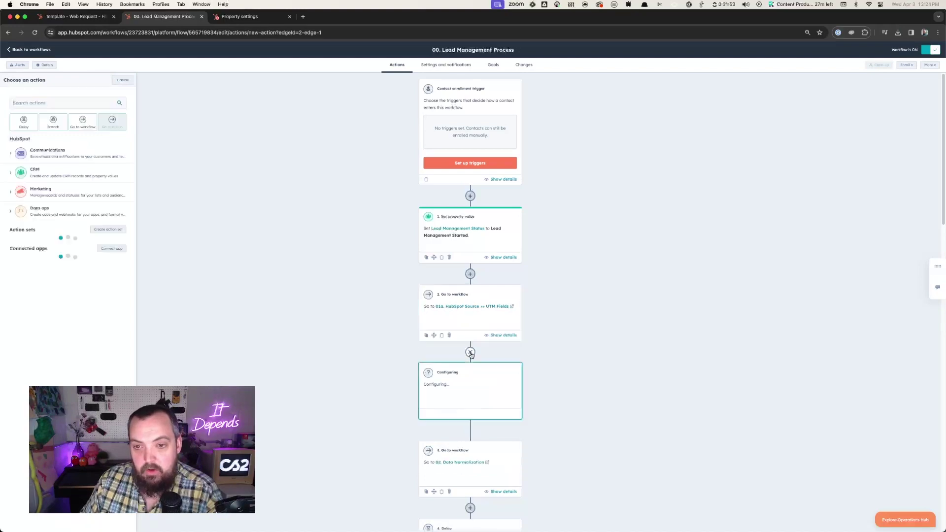
click(30, 123)
click(56, 119)
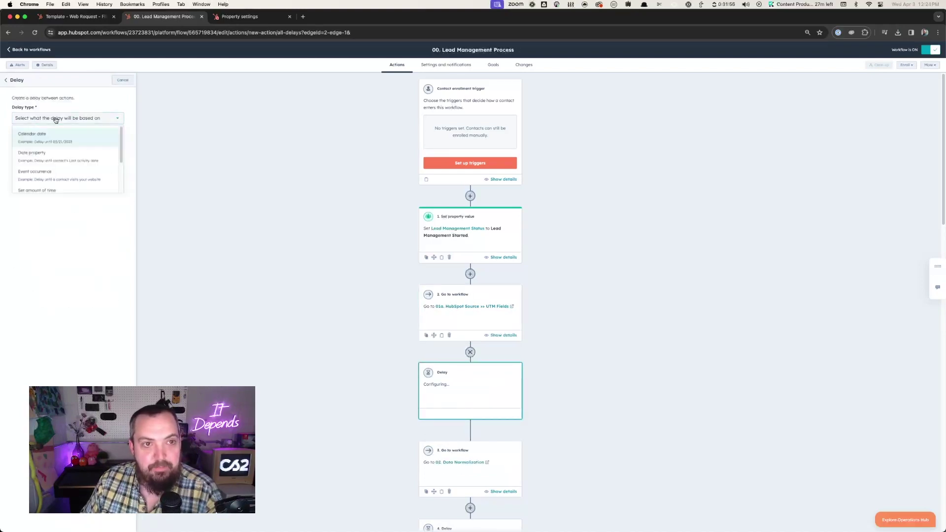
click(44, 180)
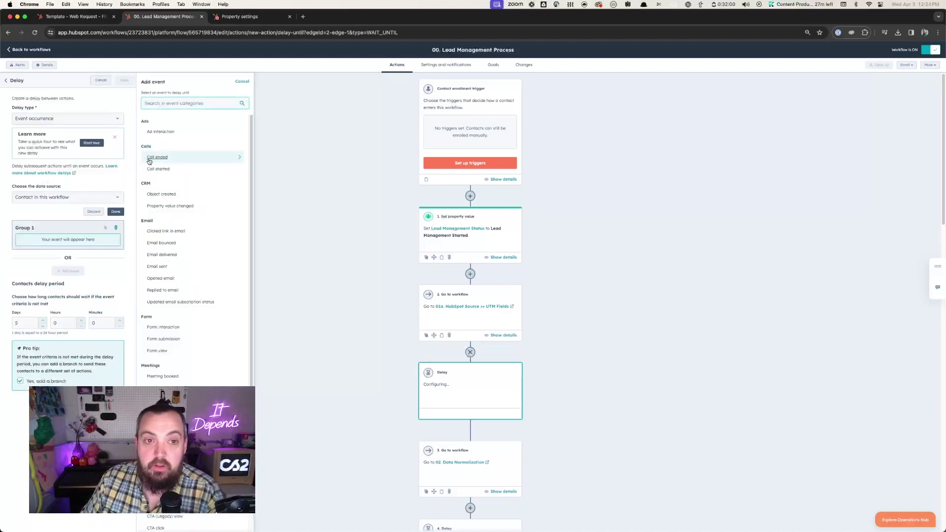
click(177, 206)
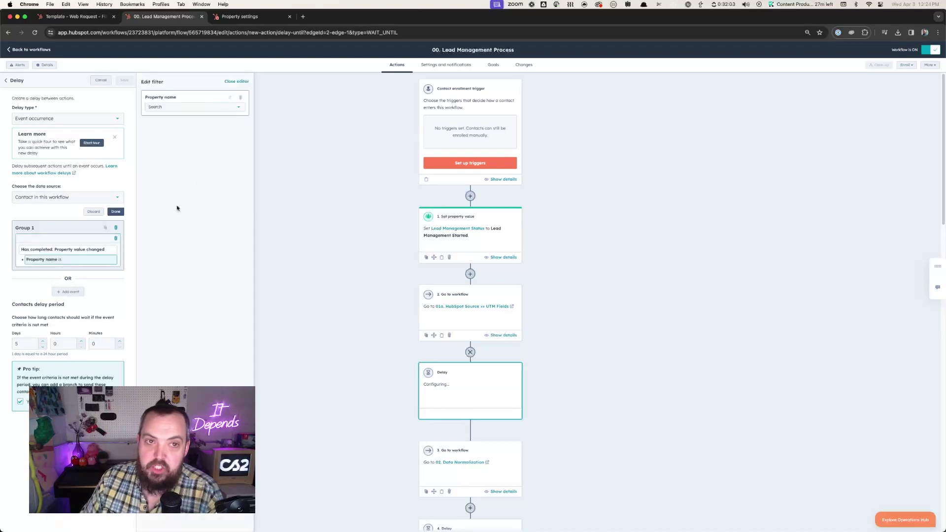
click(209, 110)
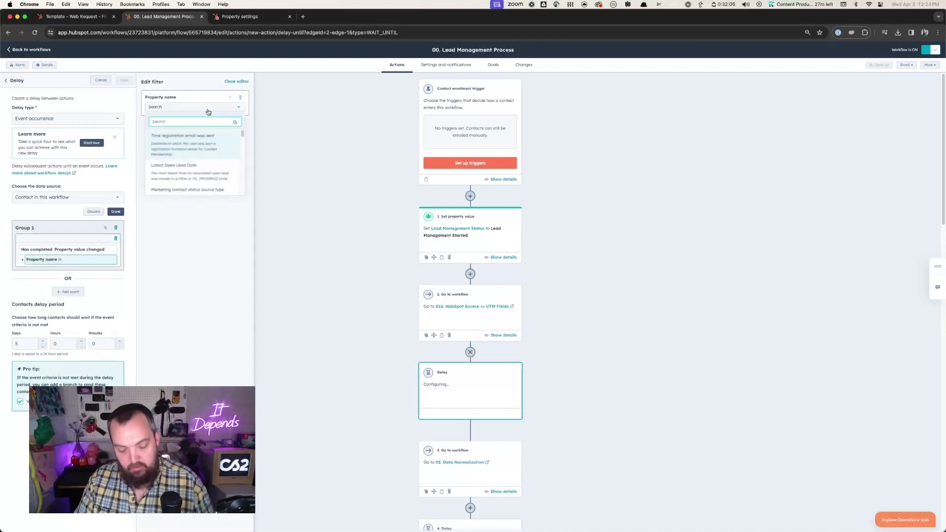
text(lead mana)
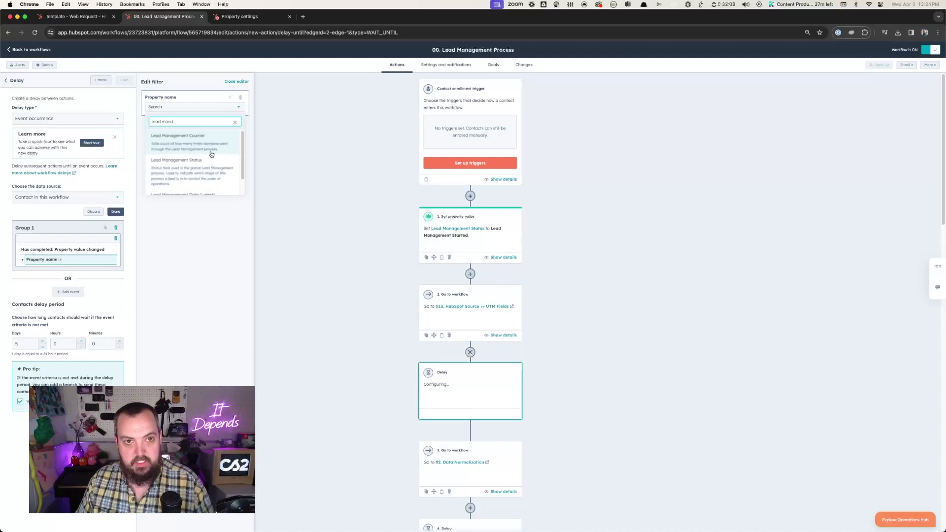
click(201, 174)
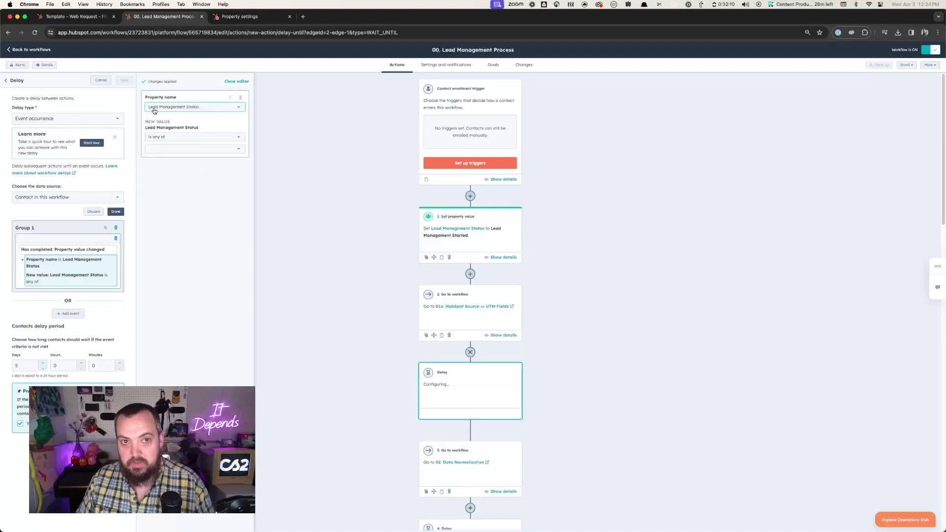
click(167, 152)
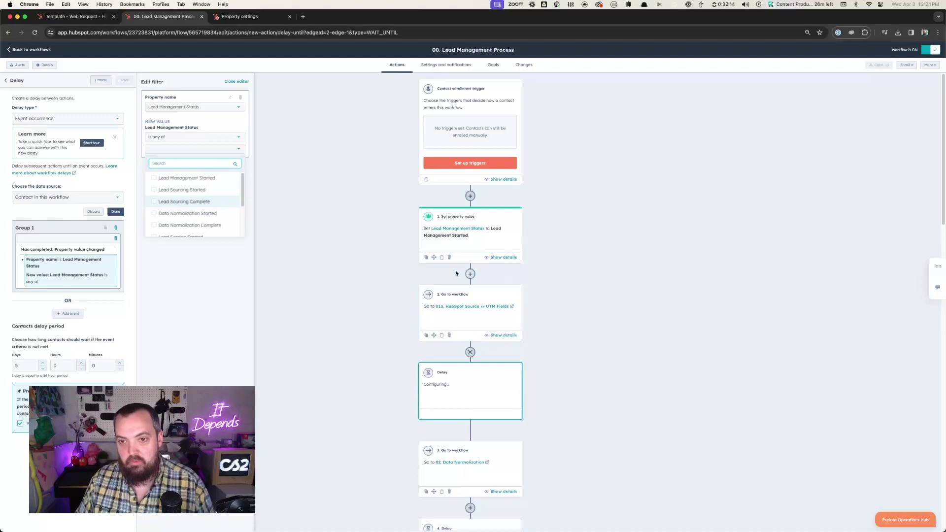
click(174, 202)
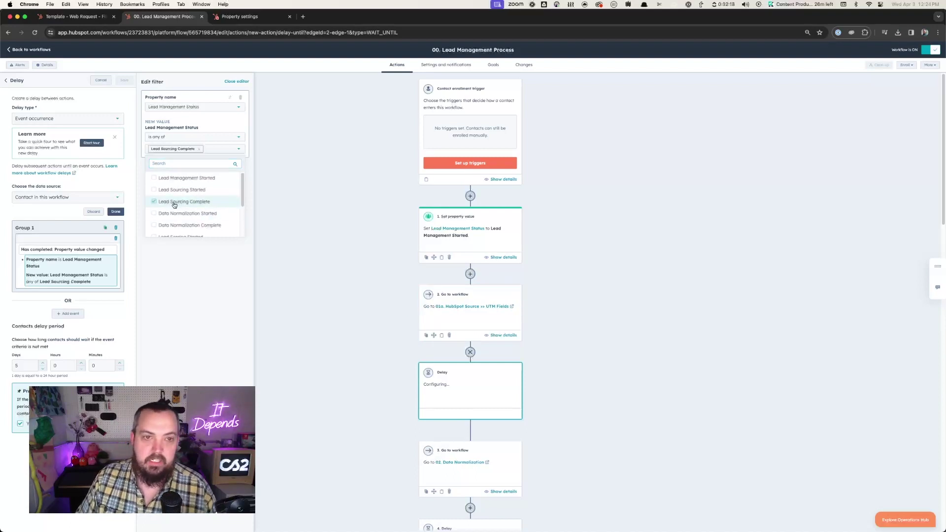
click(167, 285)
click(237, 83)
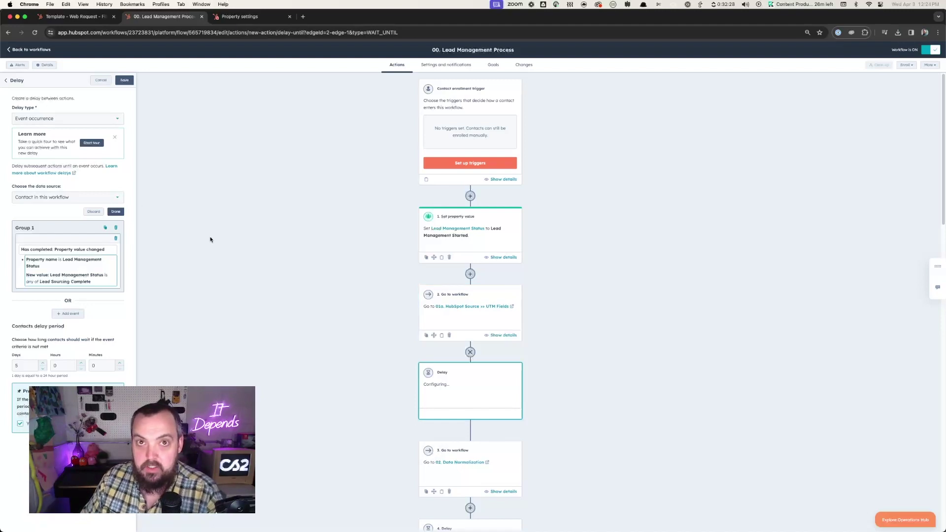
Set the delay period to 0 days and 5 minutes, uncheck the extra option, and save.
click(22, 365)
key(BackSpace)
text(0)
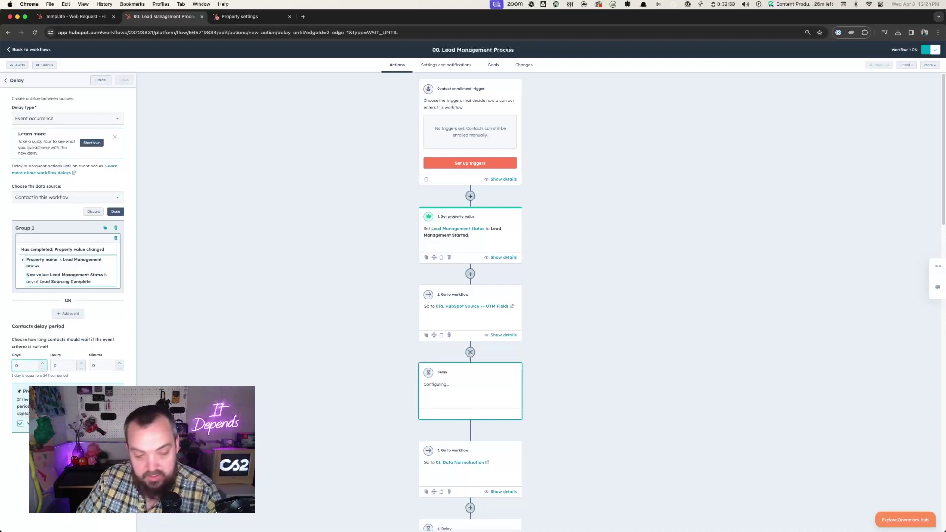
click(97, 363)
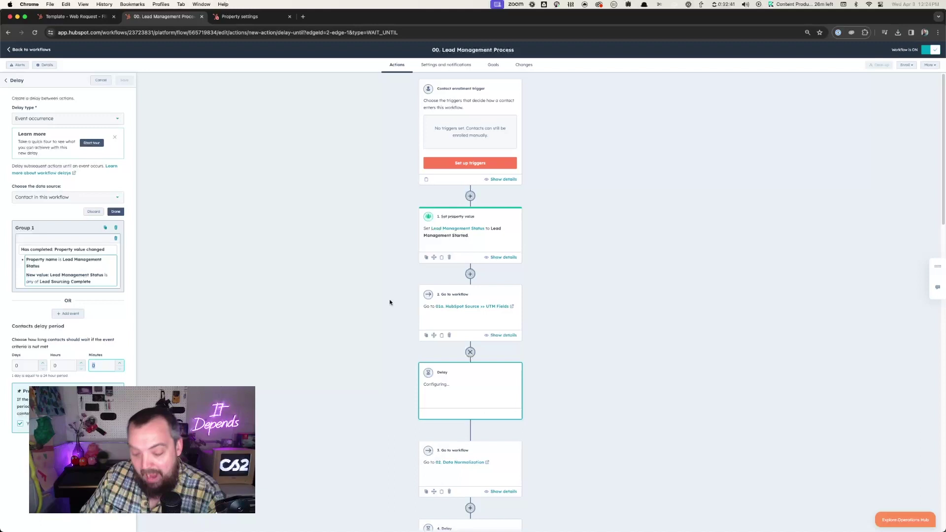
text(5)
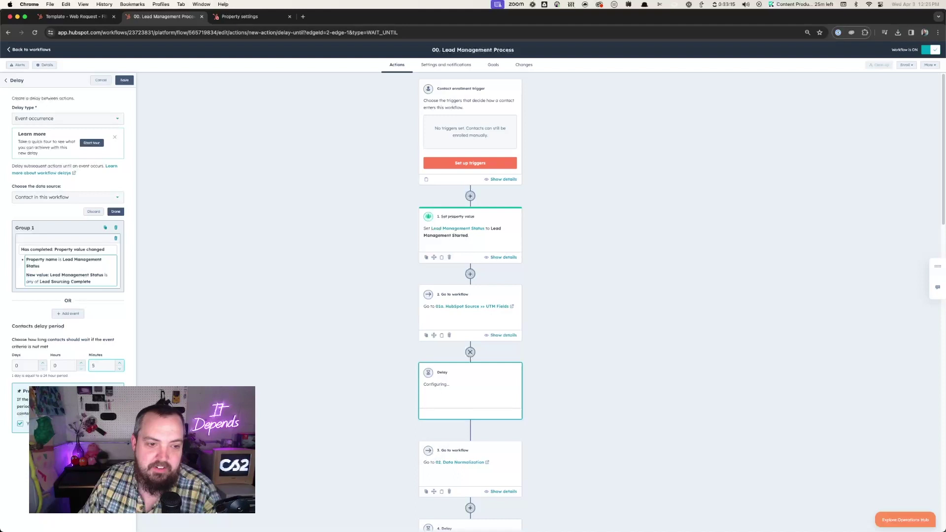
click(20, 424)
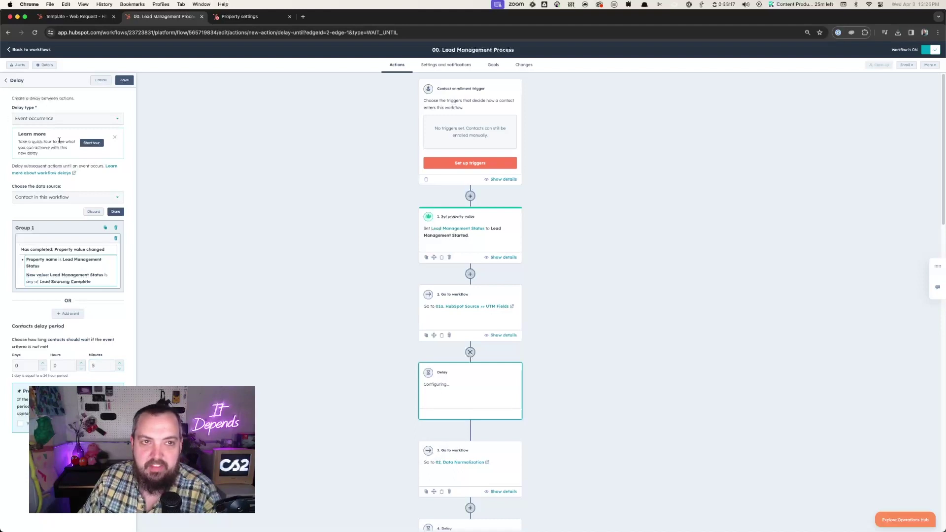
click(128, 81)
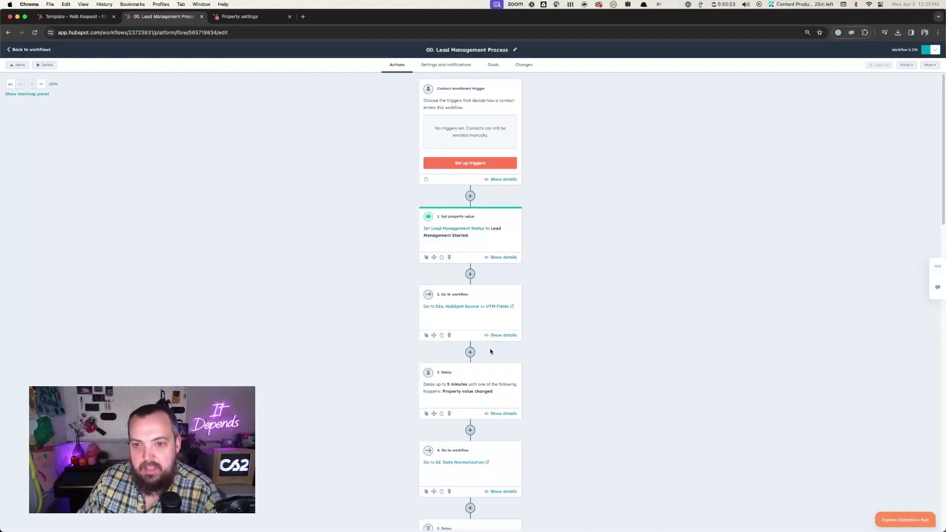
scroll(480, 427, down, 3)
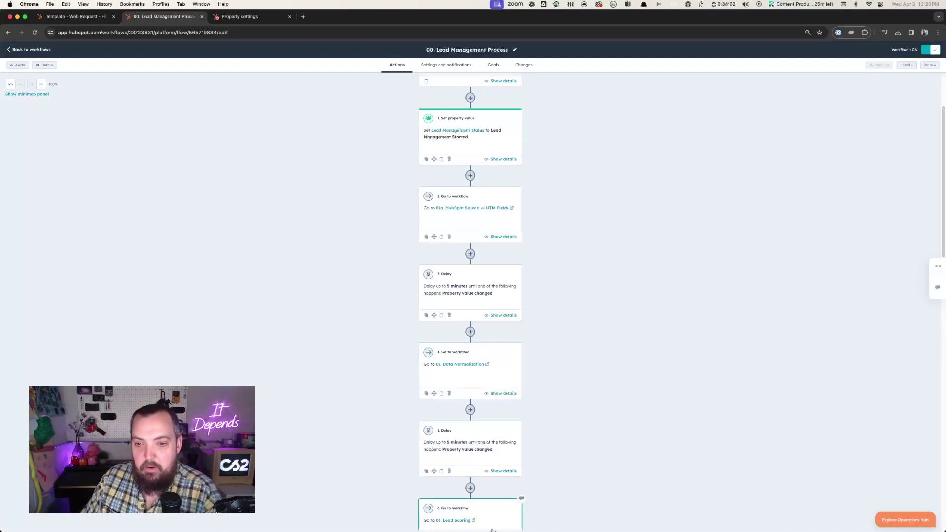
scroll(418, 415, down, 3)
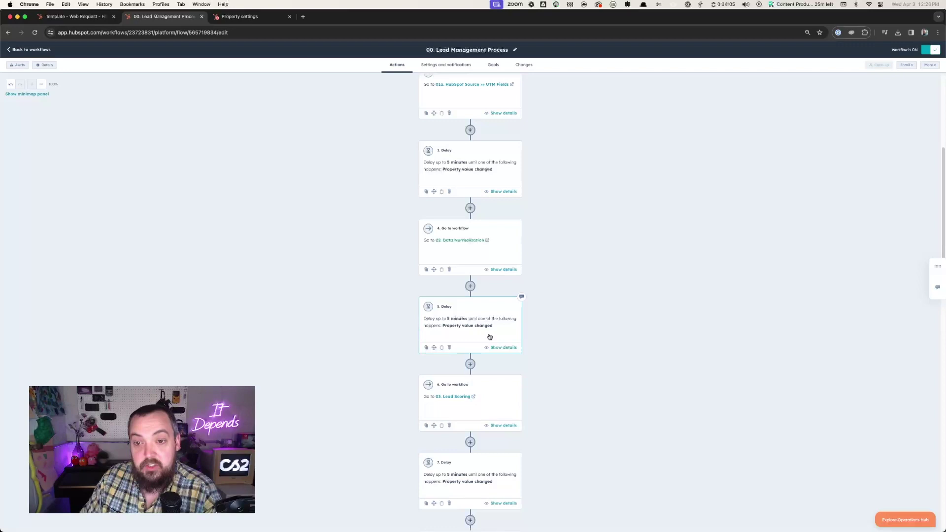
Review step 5's delay status condition, then open step 6 enrolling contacts in 03. Lead Scoring.
click(472, 337)
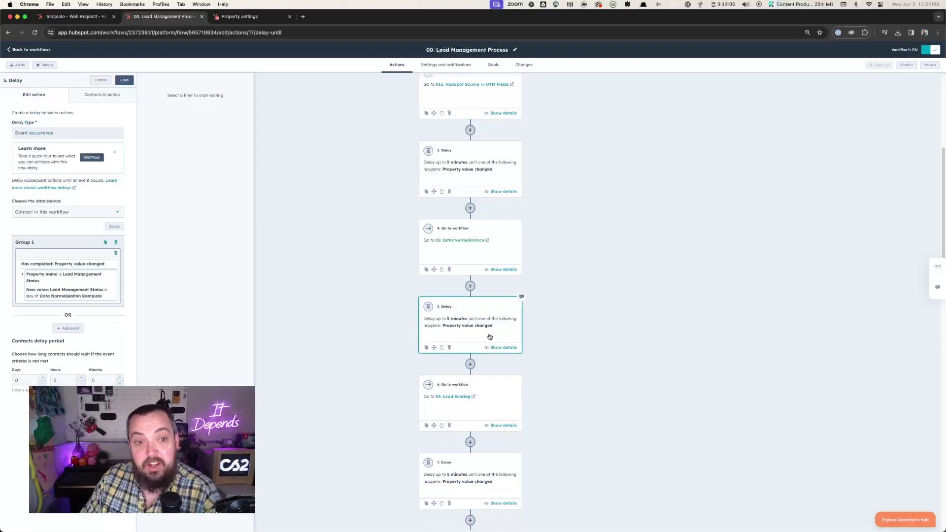
click(62, 290)
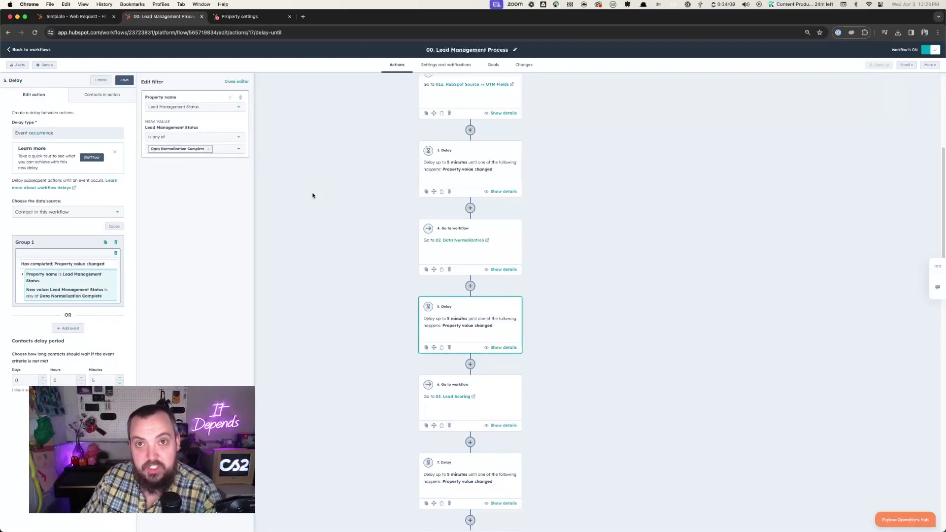
click(236, 81)
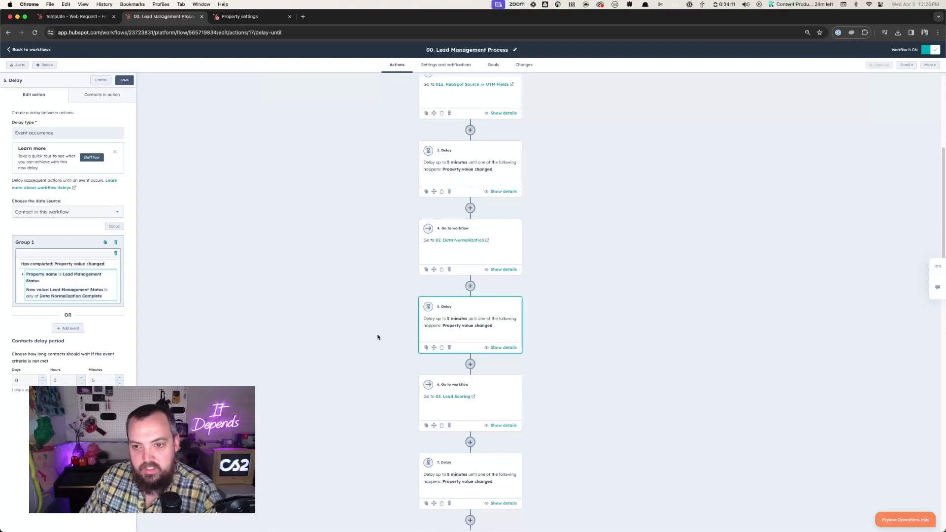
scroll(330, 429, down, 1)
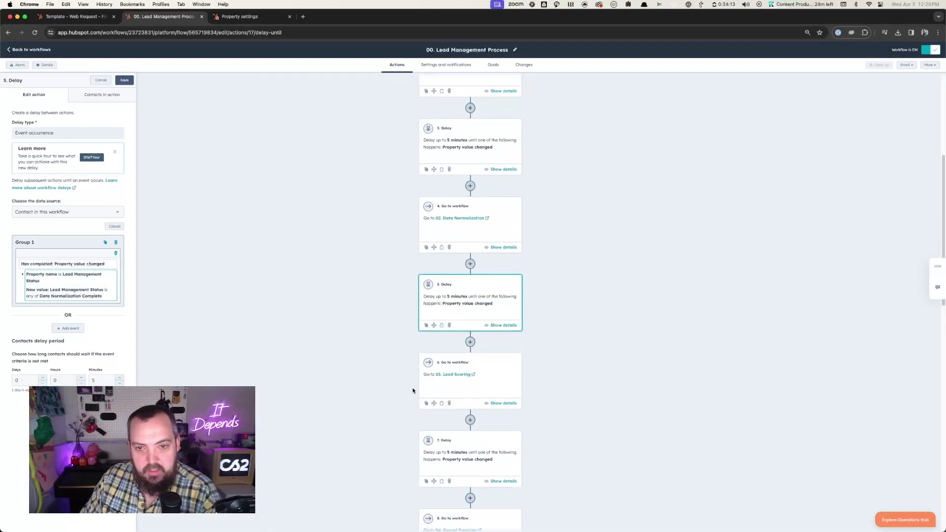
click(476, 388)
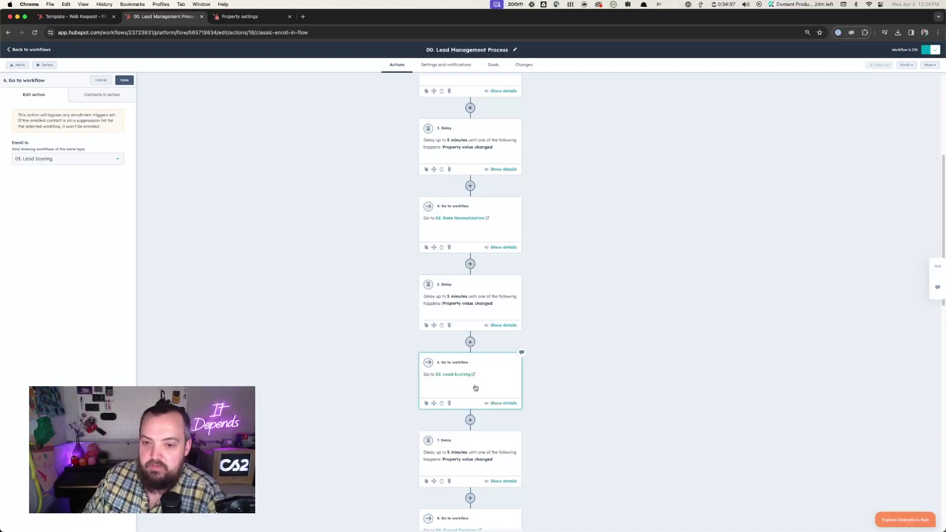
Check step 7's delay, then open step 8 sending contacts to 04. Funnel Tracking.
click(481, 451)
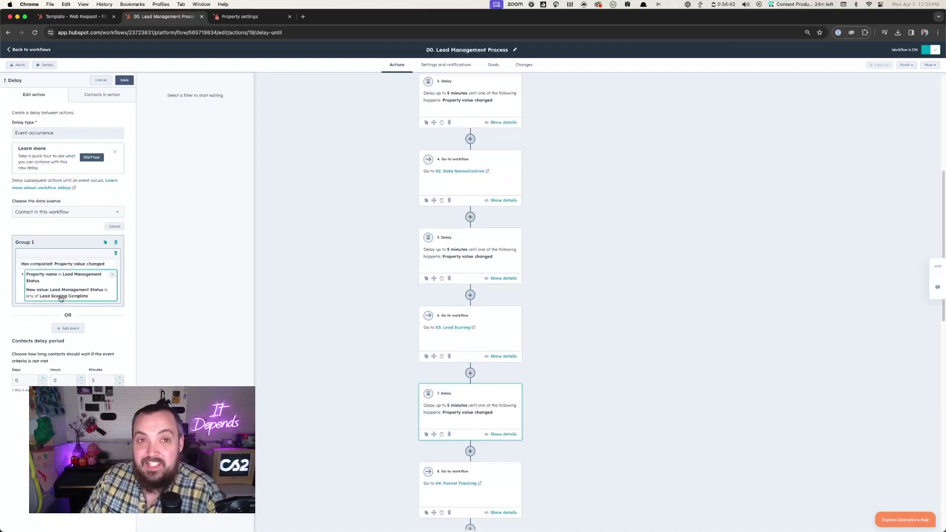
scroll(356, 401, down, 3)
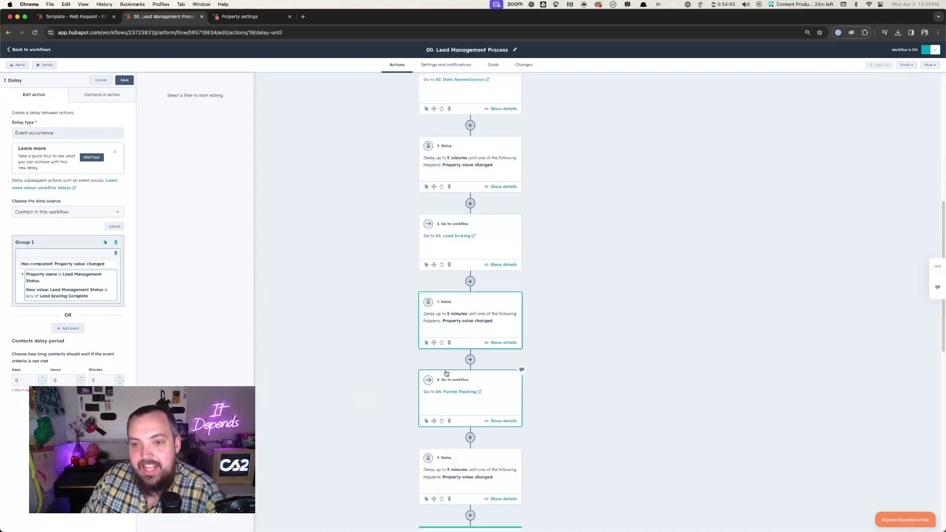
click(485, 407)
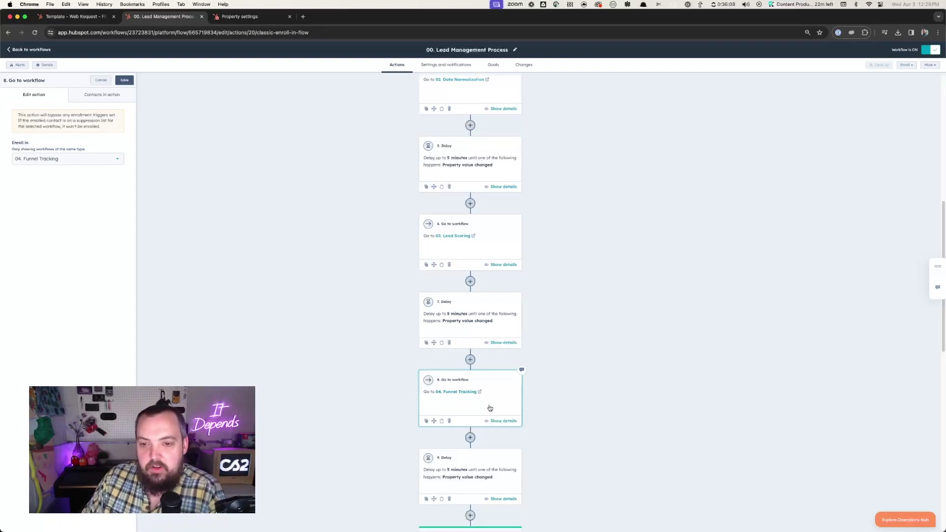
Scroll down to step 9's delay and cancel its settings without changes.
scroll(490, 451, down, 1)
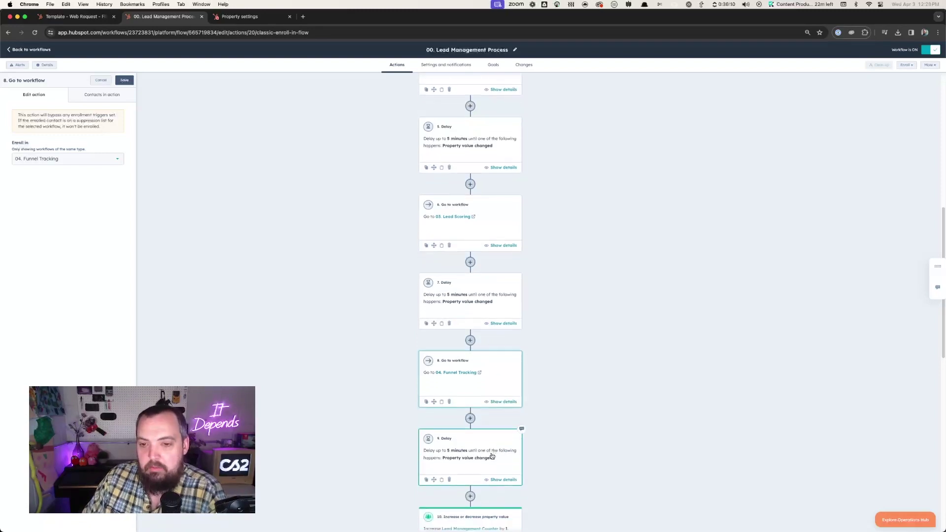
scroll(488, 461, down, 3)
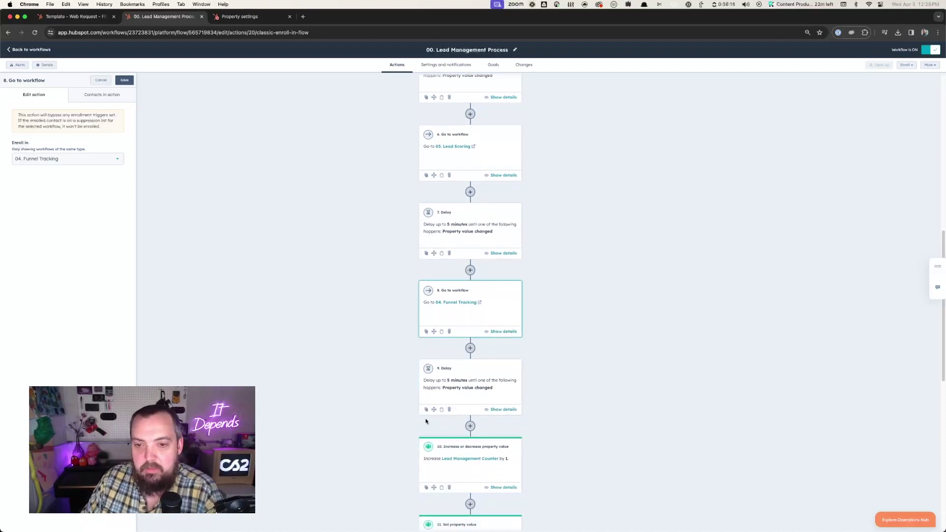
scroll(389, 471, down, 5)
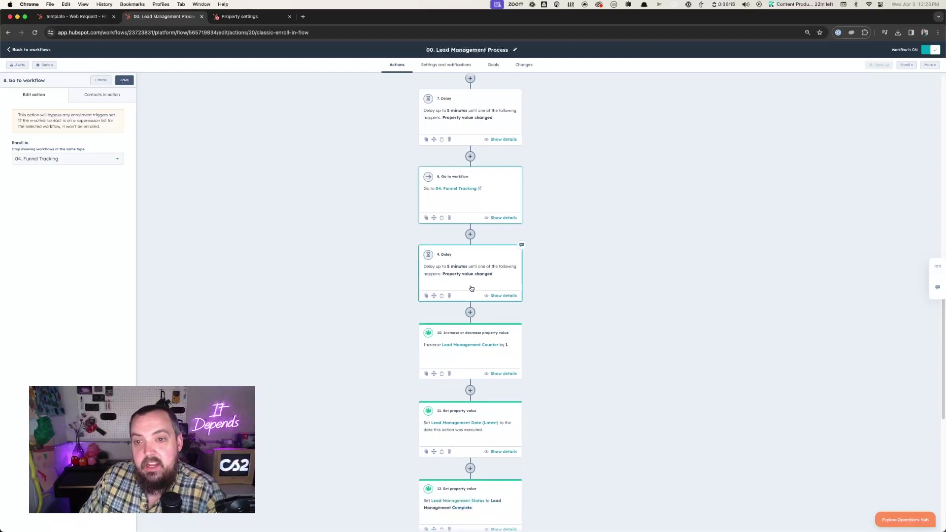
click(429, 279)
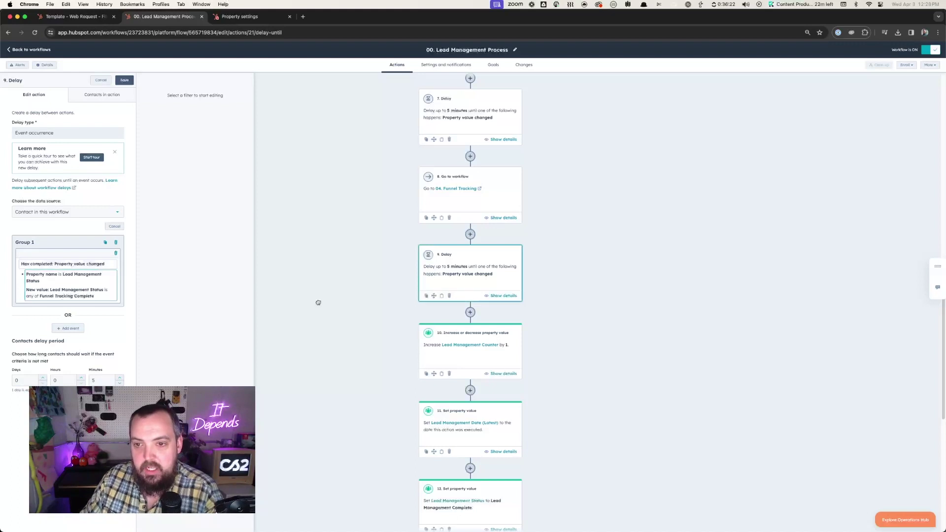
click(101, 80)
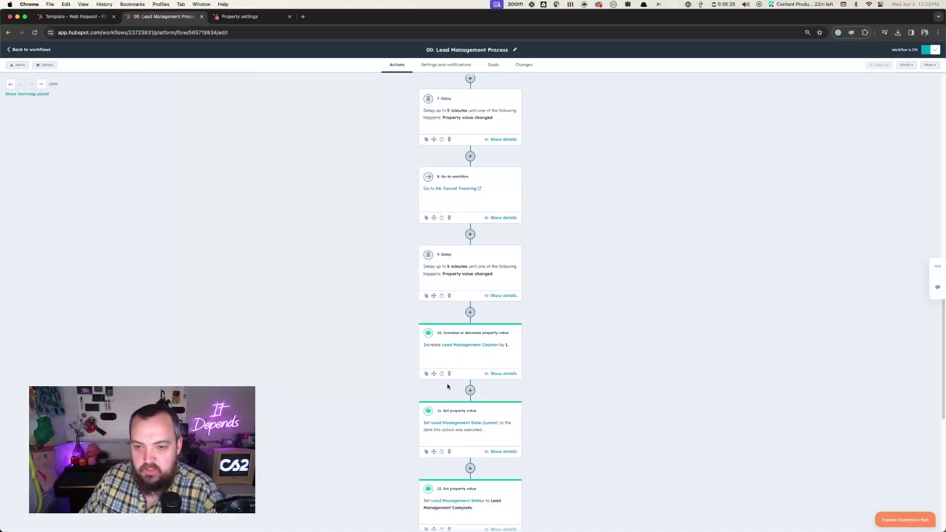
Open step 10's property change settings.
click(473, 369)
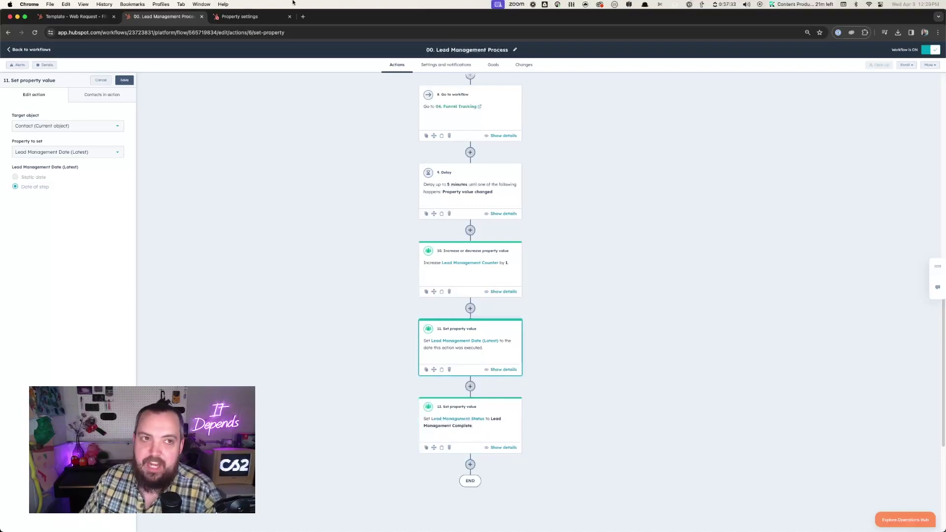
Switch to the Template - Web Request - Filled Out Form workflow's browser tab.
click(69, 17)
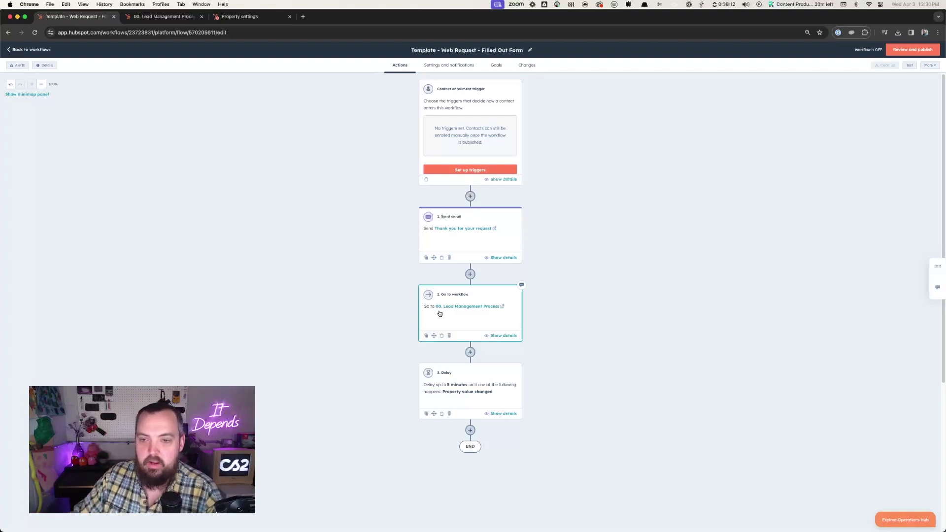
click(475, 394)
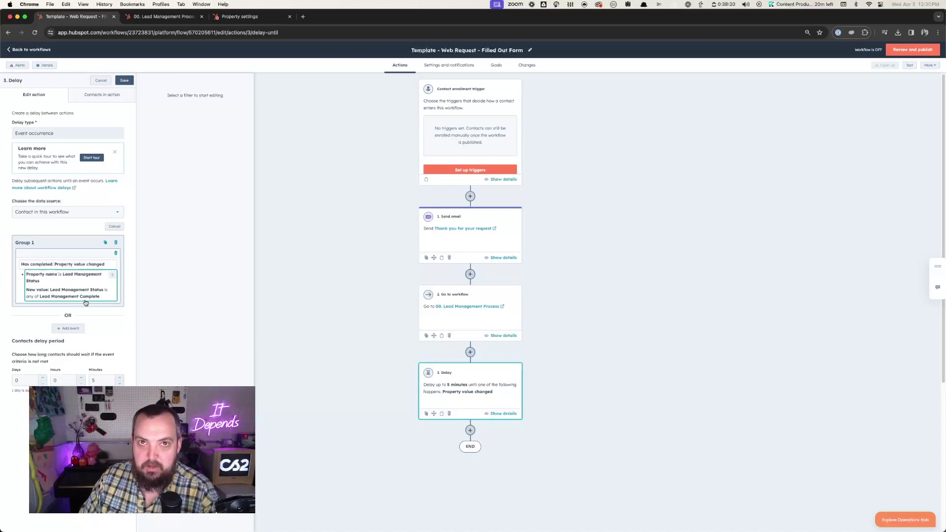
click(103, 82)
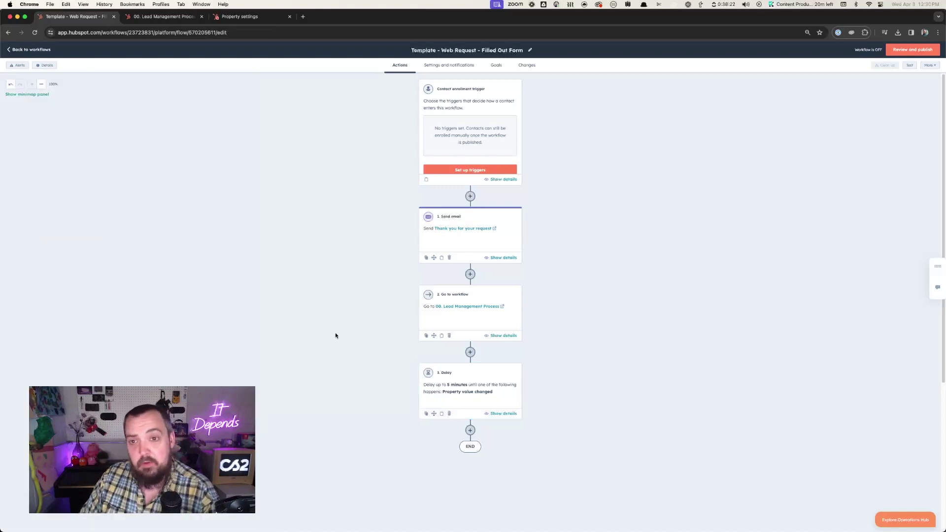